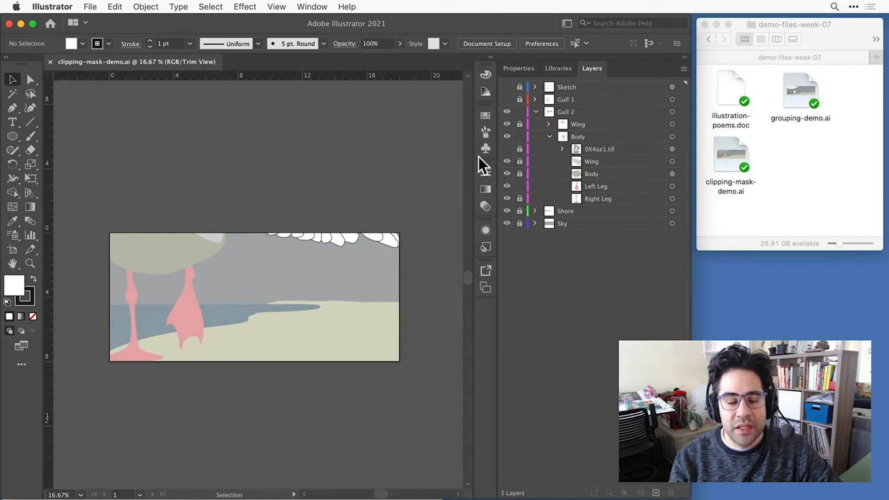
Compare the gull's leg shapes with the reference photo 9X4az1.tif, leaving the photo hidden again.
{"action": "left_click", "coordinate": [506, 148]}
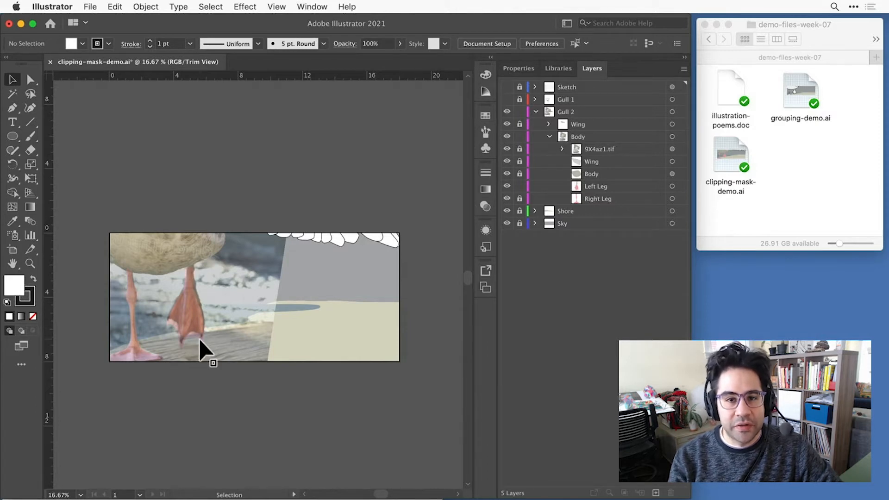
{"action": "left_click", "coordinate": [507, 148]}
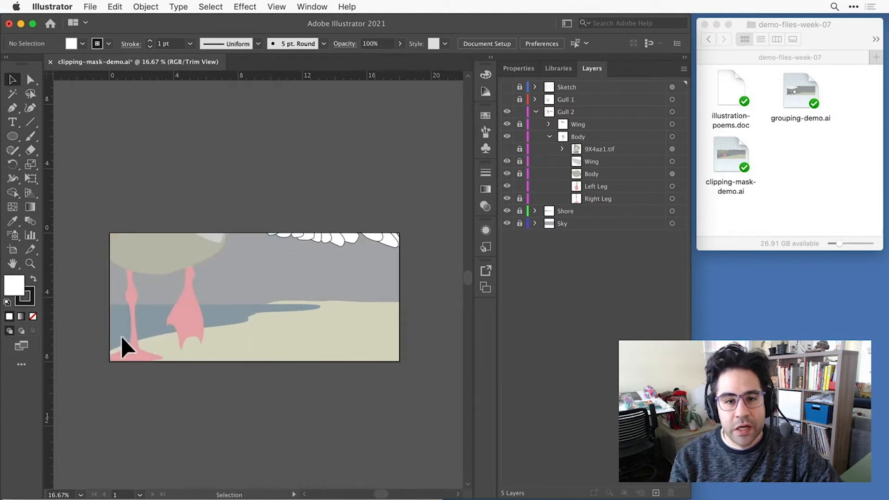
{"action": "scroll", "coordinate": [160, 331], "scroll_direction": "up", "scroll_amount": 3}
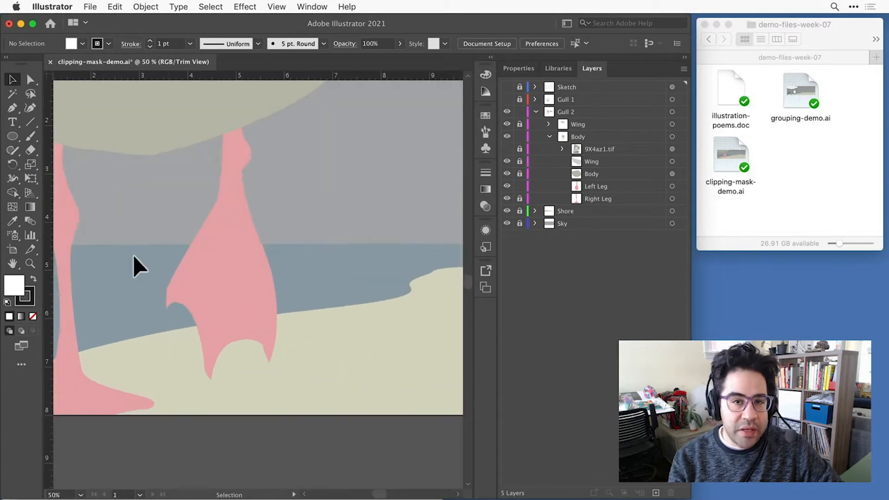
Draw a closed white claw shape with the Pen tool over the outer toe tip of Left Leg and deselect it.
{"action": "left_click", "coordinate": [13, 108]}
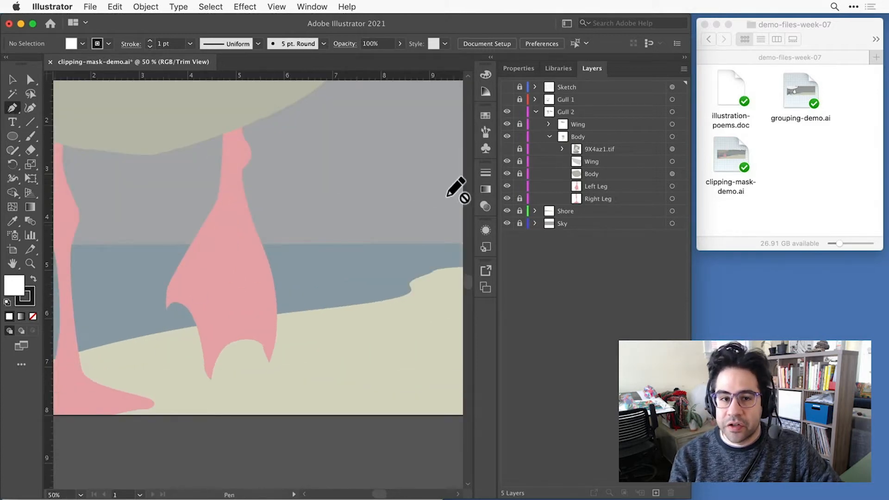
{"action": "left_click", "coordinate": [593, 186]}
{"action": "left_click", "coordinate": [168, 284]}
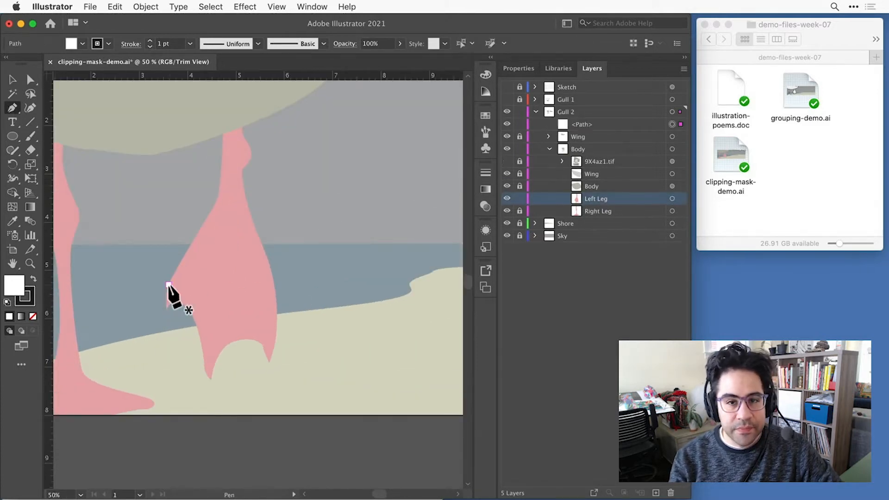
{"action": "left_click", "coordinate": [166, 310]}
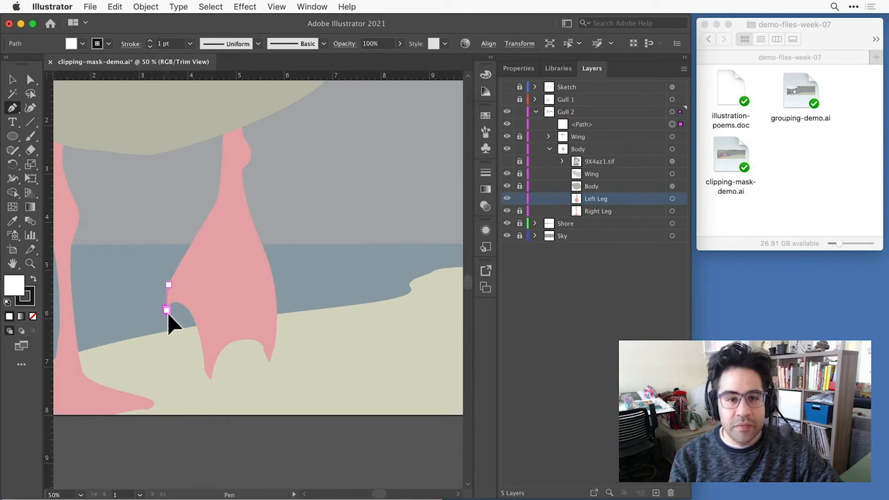
{"action": "left_click", "coordinate": [169, 284]}
{"action": "scroll", "coordinate": [167, 305], "scroll_direction": "up", "scroll_amount": 3}
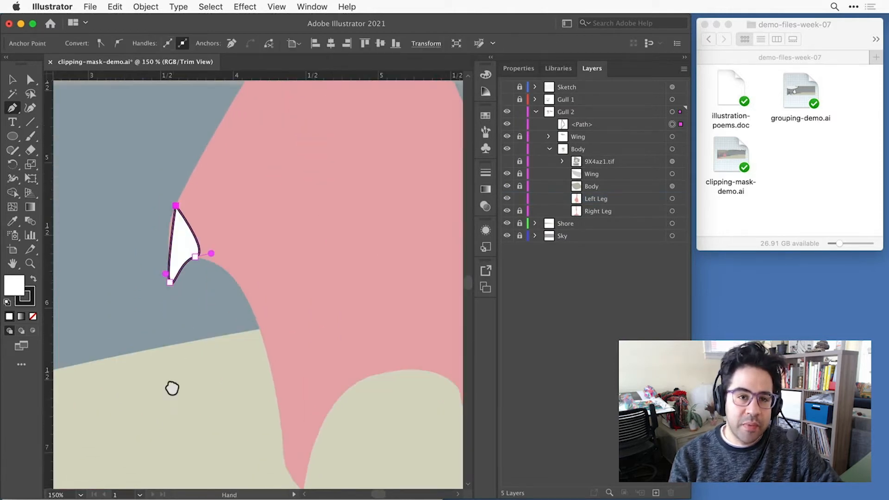
{"action": "left_click_drag", "start_coordinate": [171, 388], "coordinate": [171, 349]}
{"action": "left_click", "coordinate": [221, 7]}
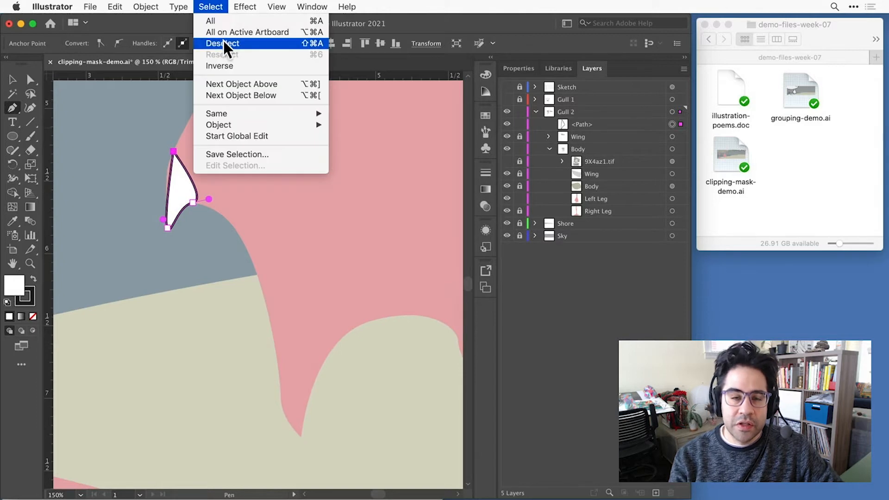
{"action": "left_click", "coordinate": [223, 43]}
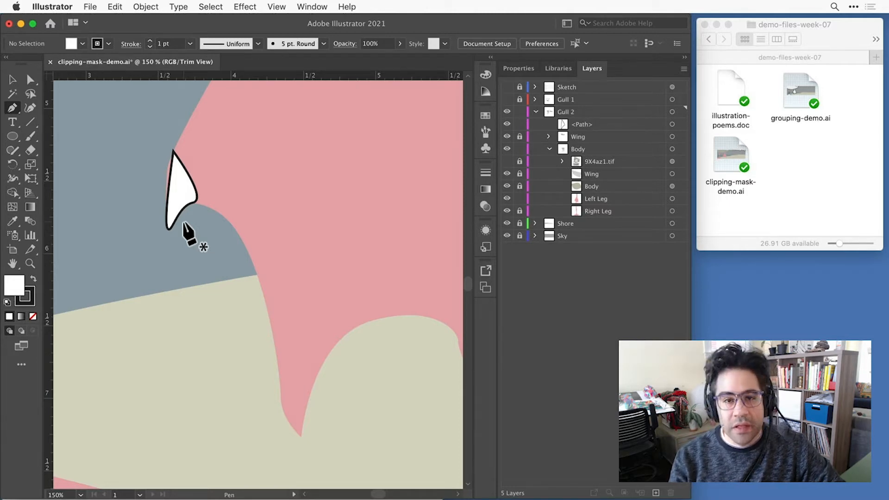
Undo the freehand claw path drawn over the toe tip.
{"action": "key", "text": "super+z"}
{"action": "key", "text": "super+z"}
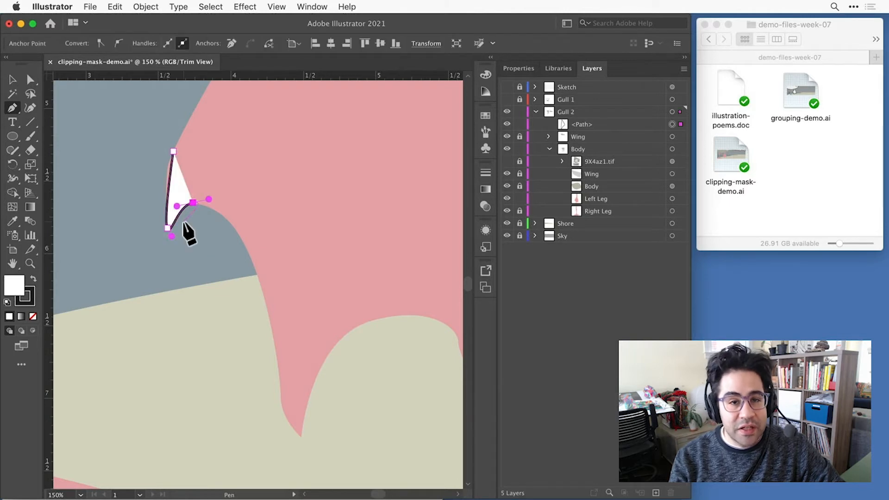
{"action": "key", "text": "super+z"}
{"action": "key", "text": "super+z"}
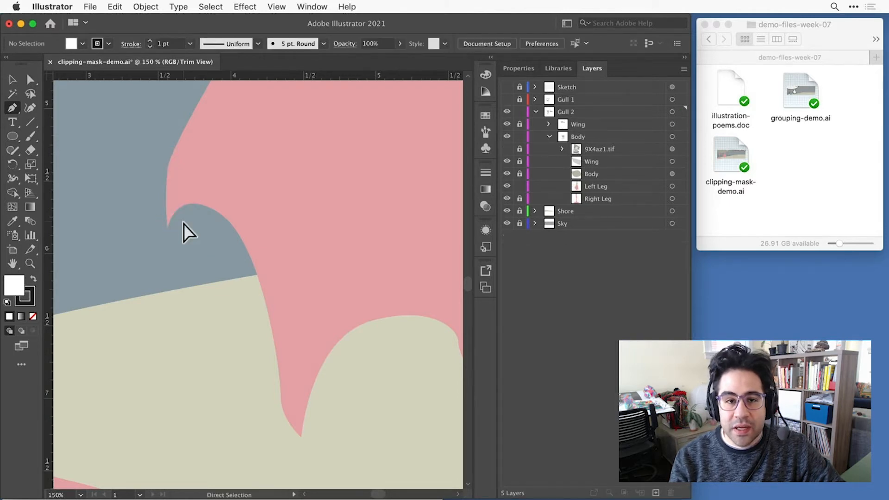
Target the Left Leg path, switch the drawing mode to Draw Inside, and leave the leg deselected.
{"action": "scroll", "coordinate": [184, 223], "scroll_direction": "down", "scroll_amount": 1}
{"action": "left_click_drag", "start_coordinate": [265, 198], "coordinate": [220, 318]}
{"action": "scroll", "coordinate": [235, 222], "scroll_direction": "down", "scroll_amount": 1}
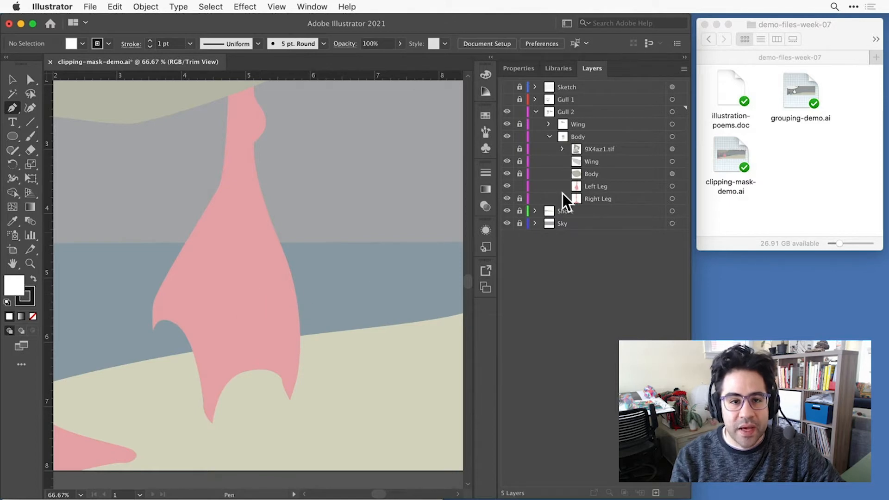
{"action": "left_click", "coordinate": [672, 186]}
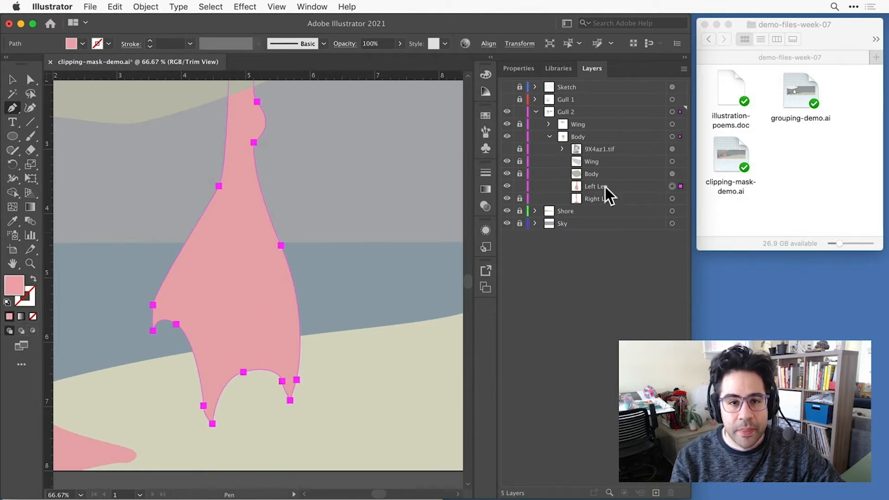
{"action": "key", "text": "a"}
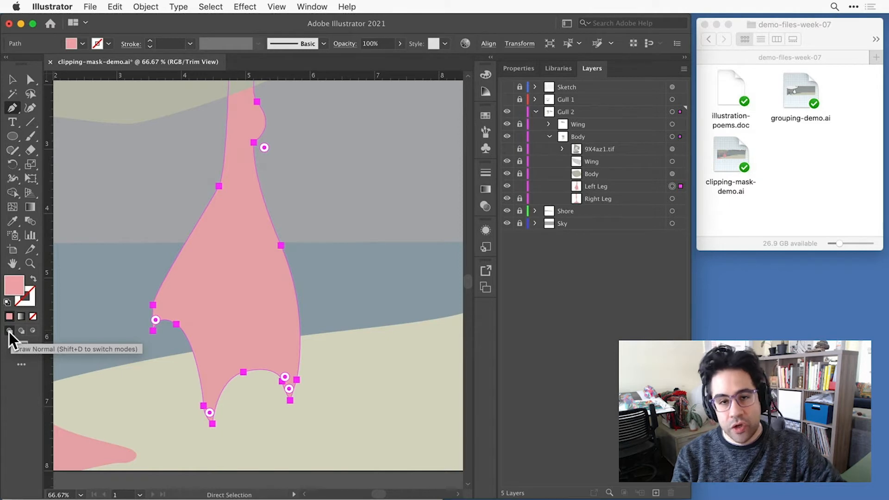
{"action": "left_click", "coordinate": [34, 332]}
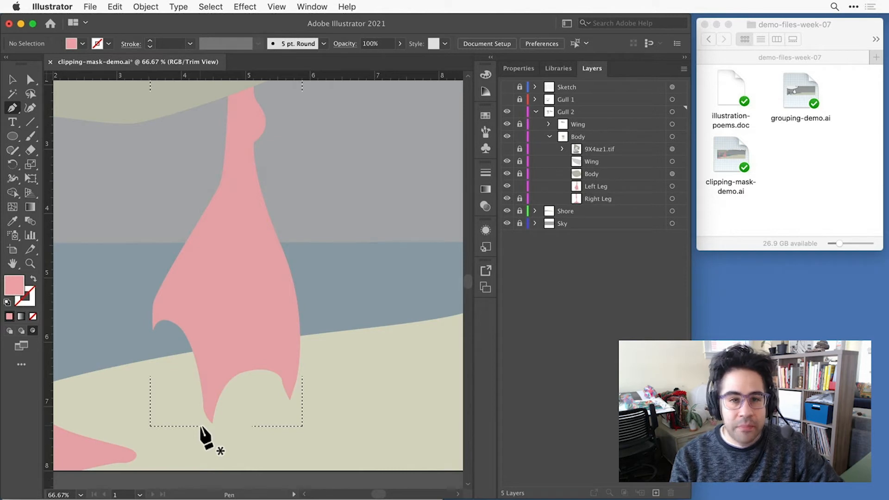
{"action": "key", "text": "a"}
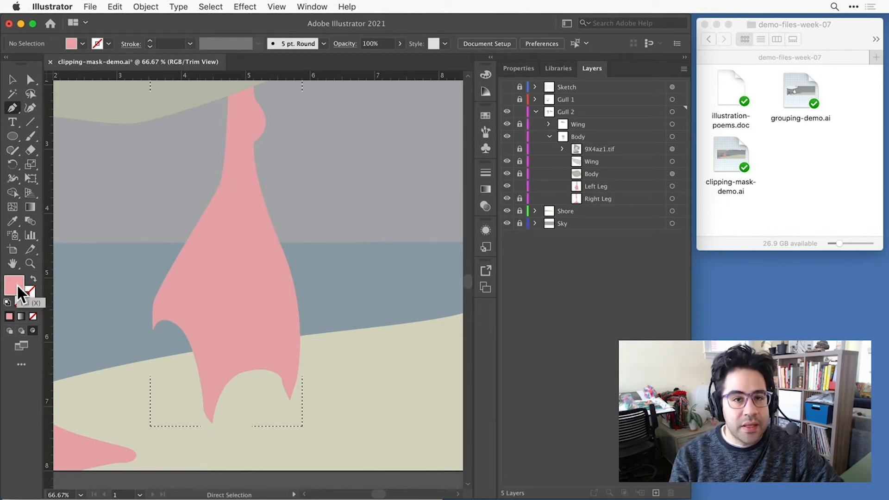
Set both the fill and the stroke to the reddish-brown swatch from the brown color group.
{"action": "left_click", "coordinate": [483, 116]}
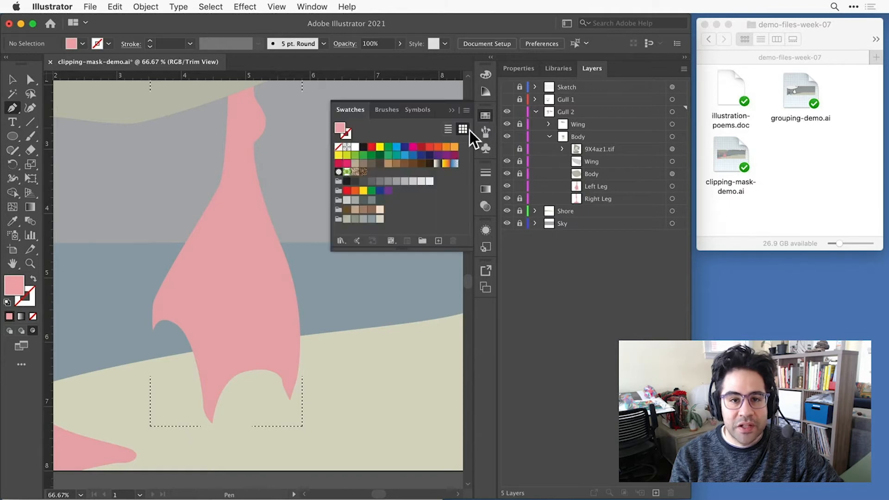
{"action": "left_click", "coordinate": [372, 211]}
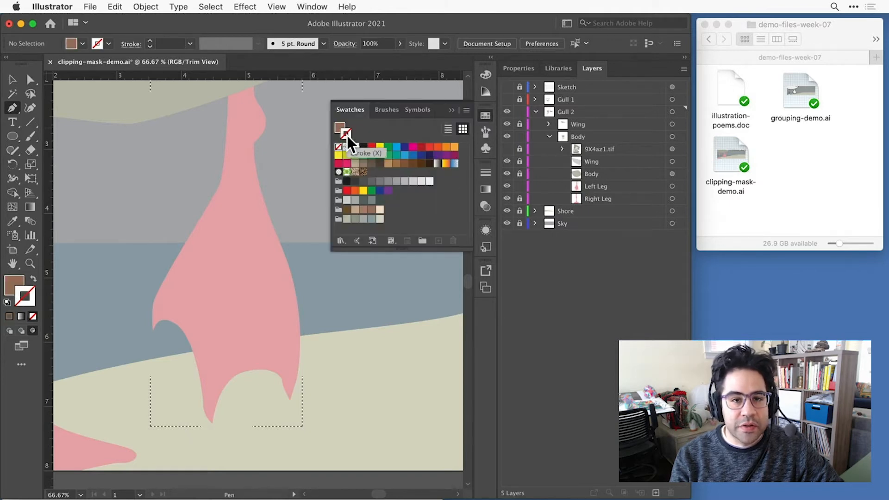
{"action": "left_click", "coordinate": [346, 135]}
{"action": "left_click", "coordinate": [372, 209]}
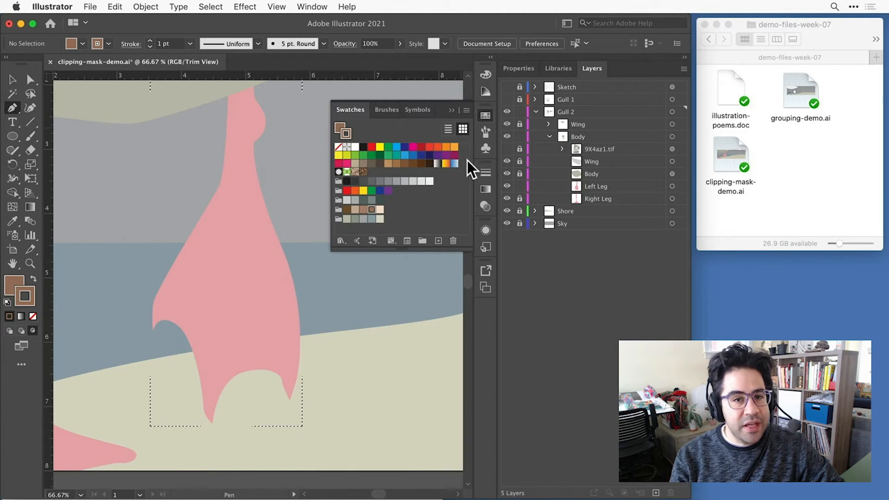
{"action": "left_click", "coordinate": [490, 118]}
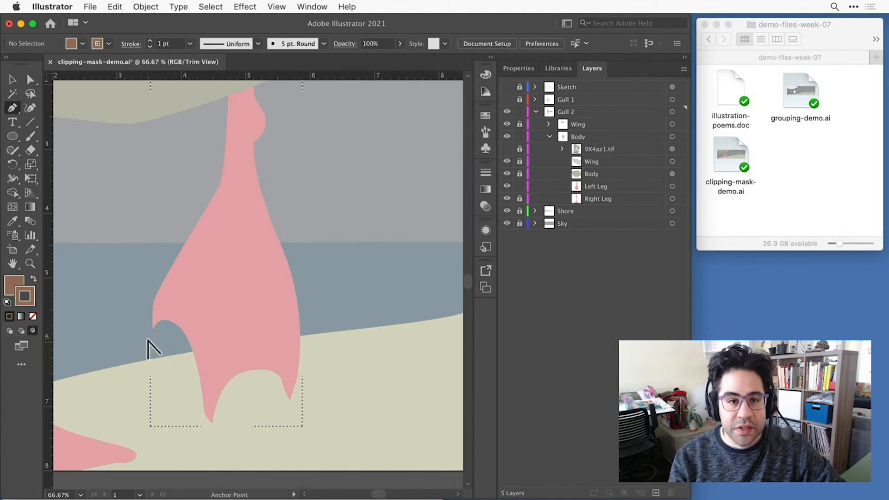
Draw a closed, rounded brown shape with the Pen tool around the outer toe tip inside Left Leg.
{"action": "scroll", "coordinate": [145, 337], "scroll_direction": "up", "scroll_amount": 2}
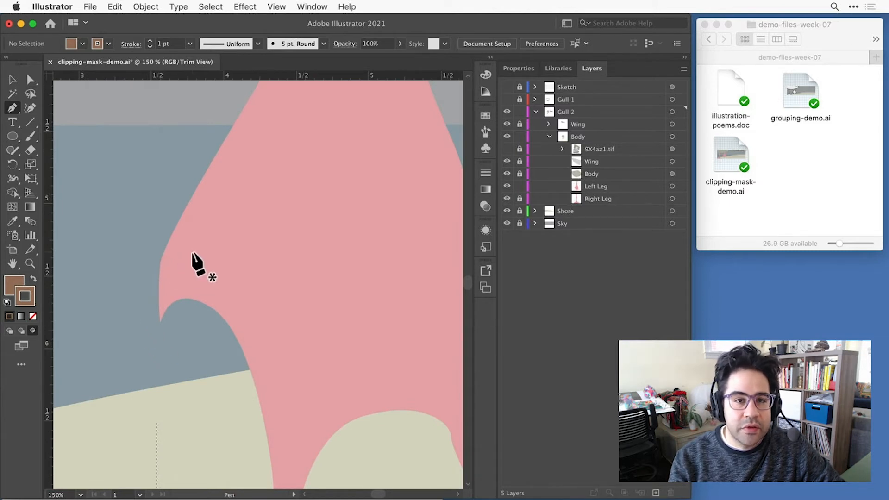
{"action": "left_click_drag", "start_coordinate": [192, 252], "coordinate": [131, 253]}
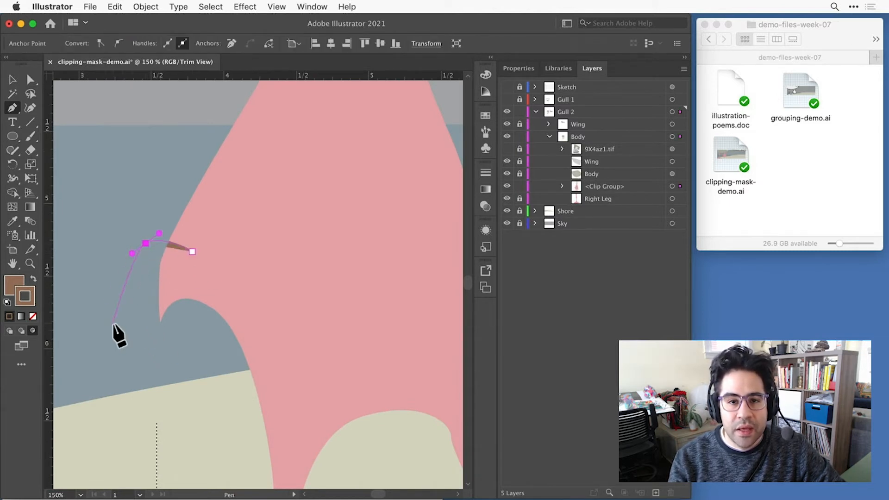
{"action": "left_click_drag", "start_coordinate": [115, 324], "coordinate": [117, 346]}
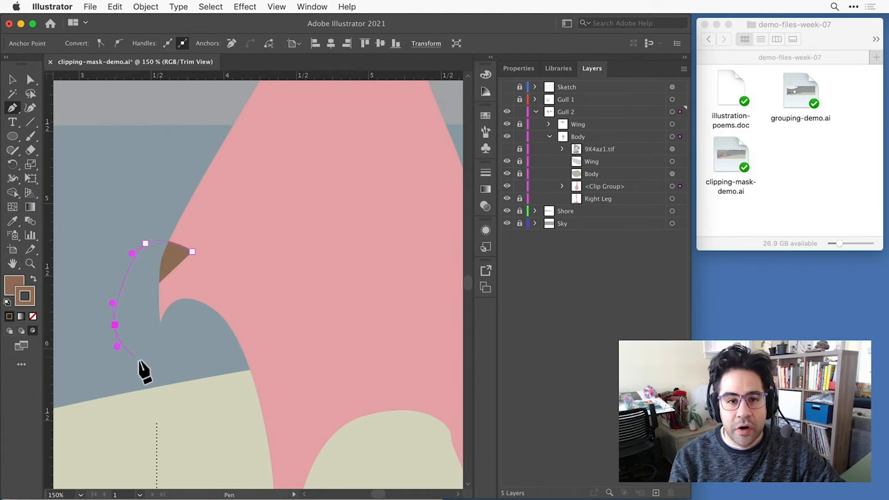
{"action": "left_click", "coordinate": [155, 370]}
{"action": "left_click_drag", "start_coordinate": [156, 373], "coordinate": [203, 329]}
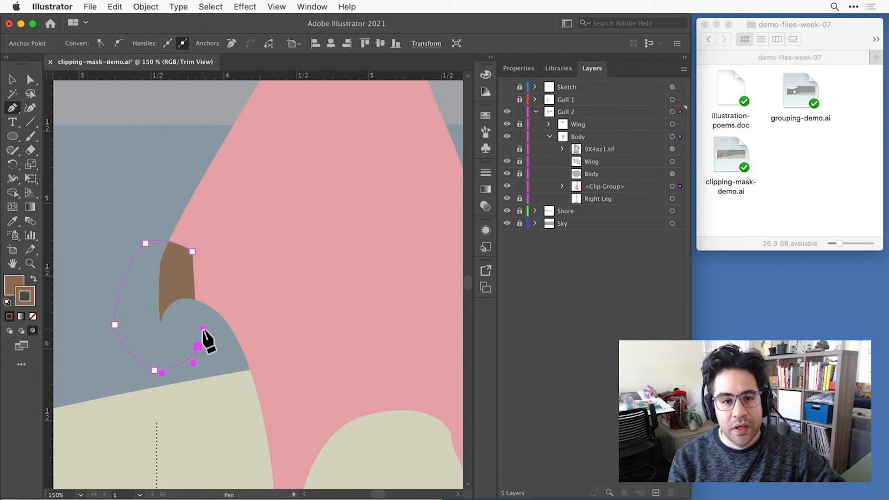
{"action": "left_click_drag", "start_coordinate": [192, 251], "coordinate": [172, 215]}
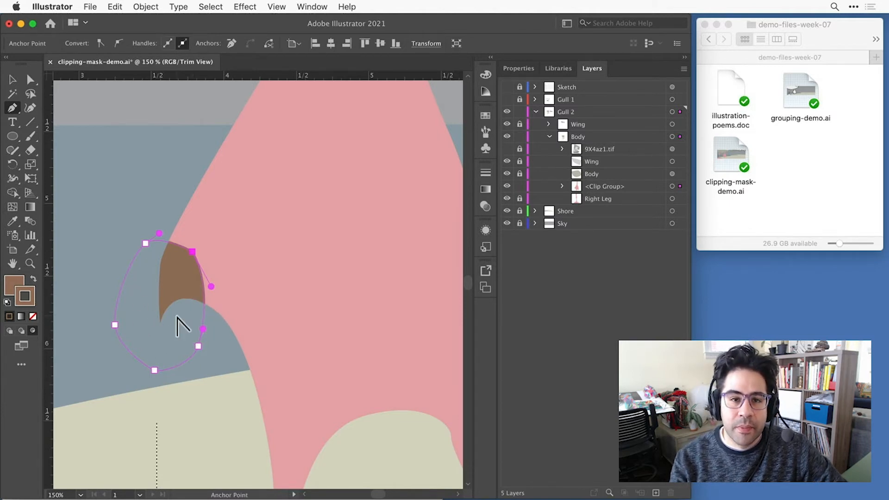
Draw two brown ellipses with the Ellipse tool, covering the two remaining toe tips inside Left Leg.
{"action": "key", "text": "super+minus"}
{"action": "scroll", "coordinate": [248, 370], "scroll_direction": "down", "scroll_amount": 5}
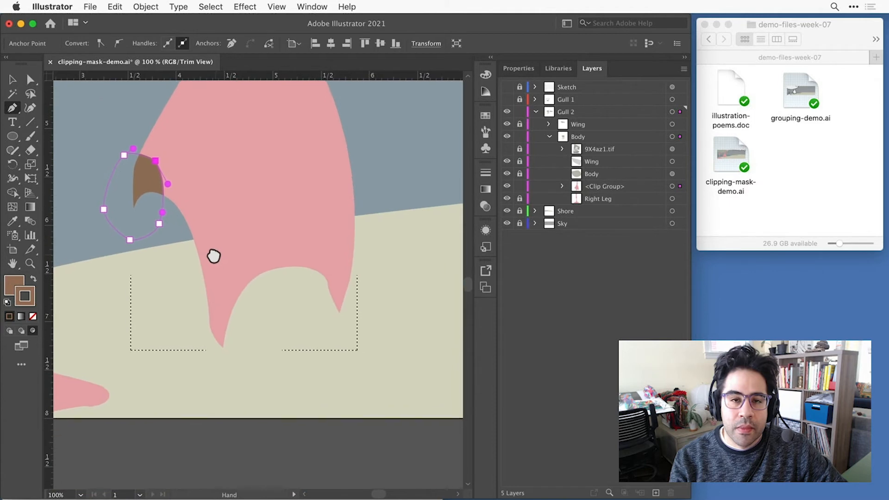
{"action": "left_click", "coordinate": [13, 137]}
{"action": "left_click_drag", "start_coordinate": [208, 288], "coordinate": [242, 360]}
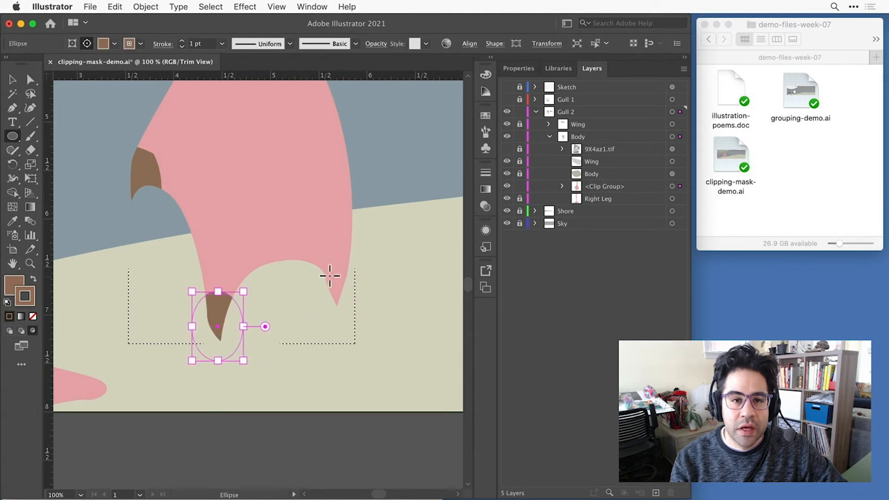
{"action": "left_click_drag", "start_coordinate": [313, 267], "coordinate": [367, 318]}
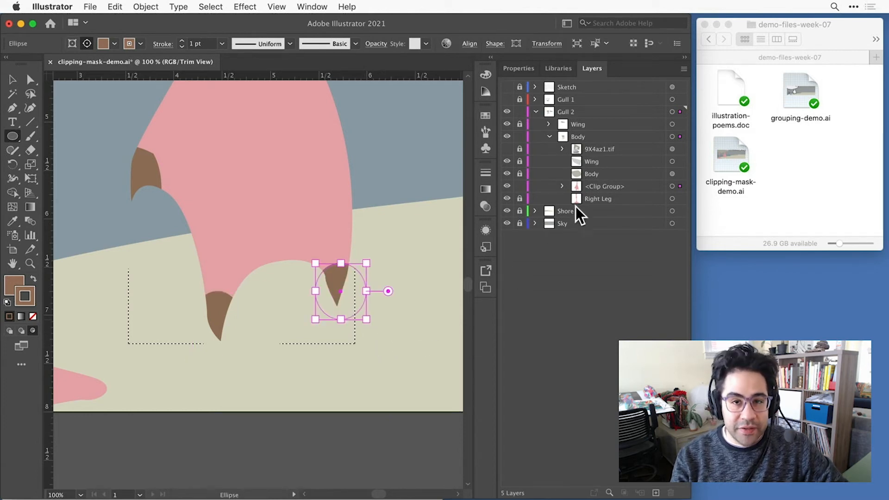
Expand the clip group in the Body sublayer to examine its clipping path and the claw shapes inside.
{"action": "left_click", "coordinate": [630, 187]}
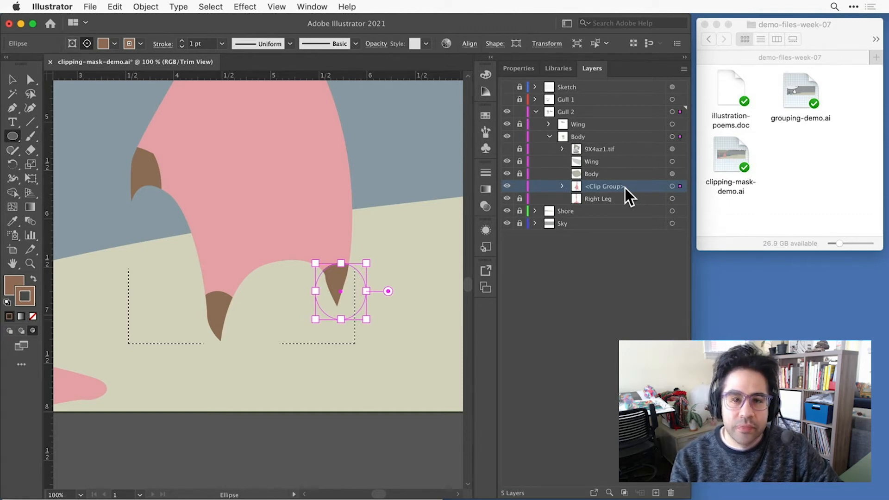
{"action": "left_click", "coordinate": [562, 186]}
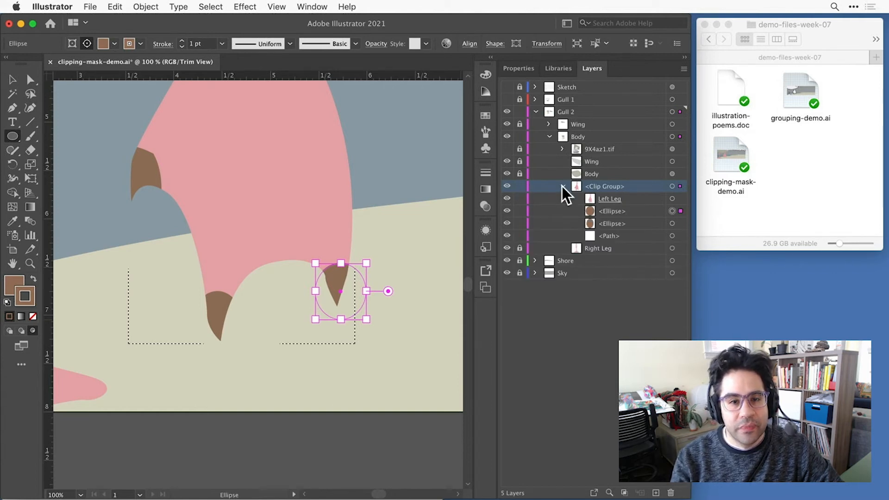
{"action": "left_click", "coordinate": [638, 199]}
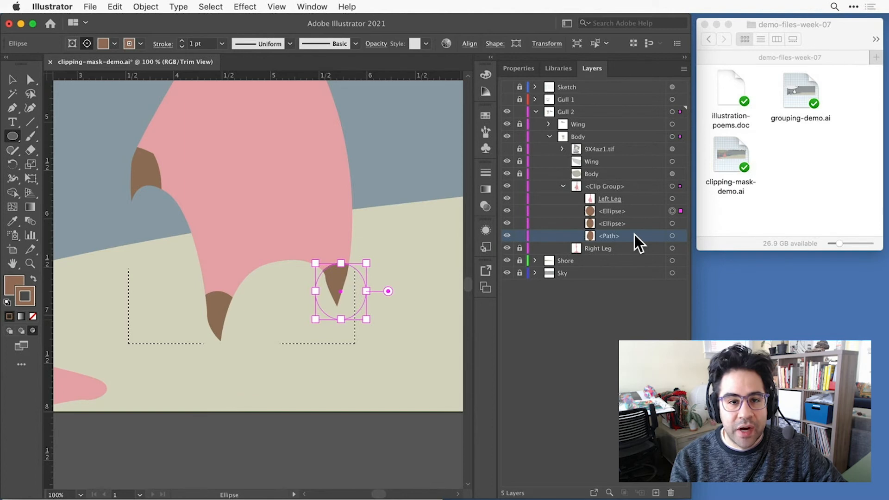
Enlarge the ellipse on the middle toe tip so the claw covers more of the toe, and deselect it.
{"action": "left_click", "coordinate": [672, 224]}
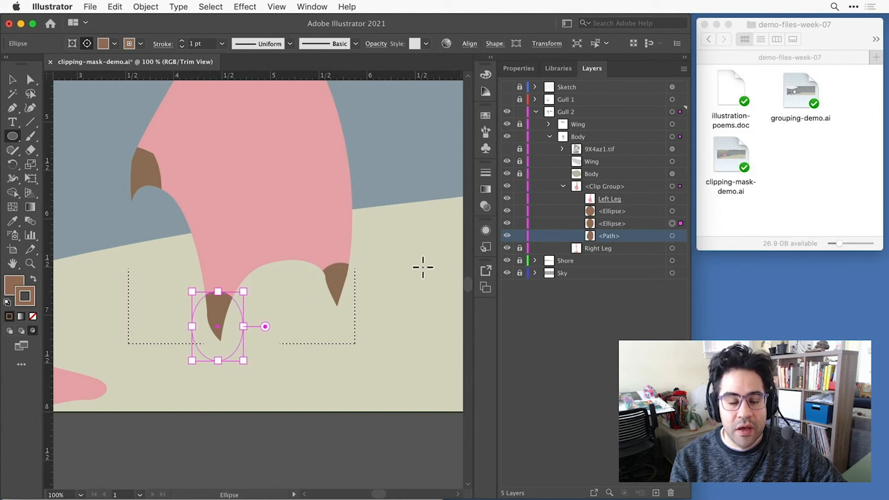
{"action": "left_click", "coordinate": [13, 80]}
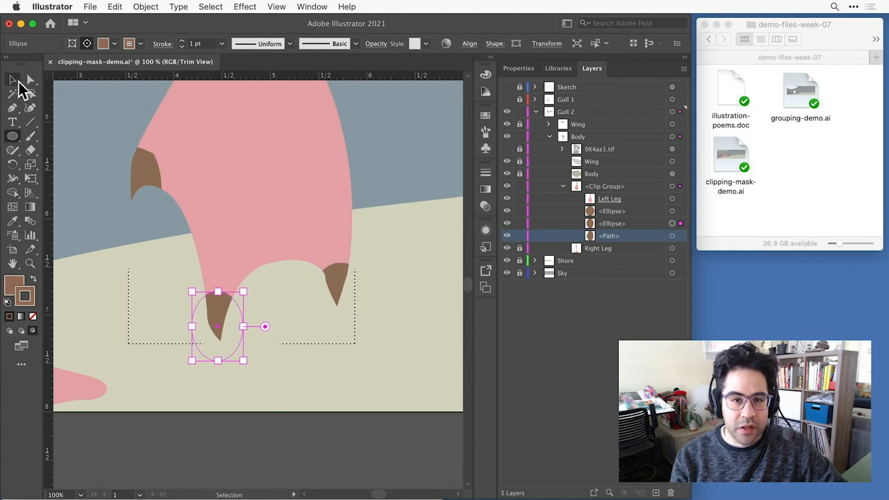
{"action": "mouse_move", "coordinate": [217, 303]}
{"action": "left_mouse_down"}
{"action": "mouse_move", "coordinate": [215, 288]}
{"action": "mouse_move", "coordinate": [222, 314]}
{"action": "mouse_move", "coordinate": [177, 263]}
{"action": "mouse_move", "coordinate": [187, 278]}
{"action": "mouse_move", "coordinate": [179, 271]}
{"action": "mouse_move", "coordinate": [180, 279]}
{"action": "left_mouse_up"}
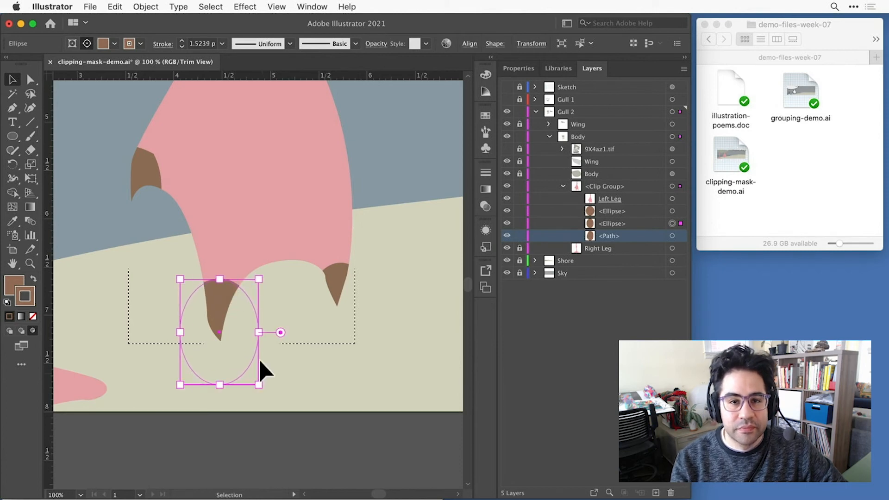
{"action": "left_click", "coordinate": [238, 330]}
{"action": "left_click_drag", "start_coordinate": [378, 290], "coordinate": [384, 376]}
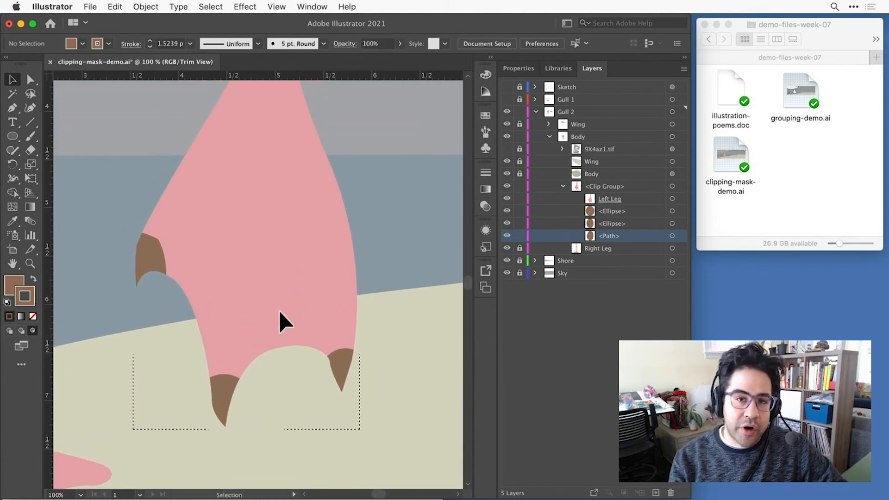
Draw a small brown ellipse inside the leg mask, overlapping the leg's lower right edge, and return to Draw Normal mode.
{"action": "left_click", "coordinate": [12, 136]}
{"action": "left_click_drag", "start_coordinate": [316, 249], "coordinate": [372, 276]}
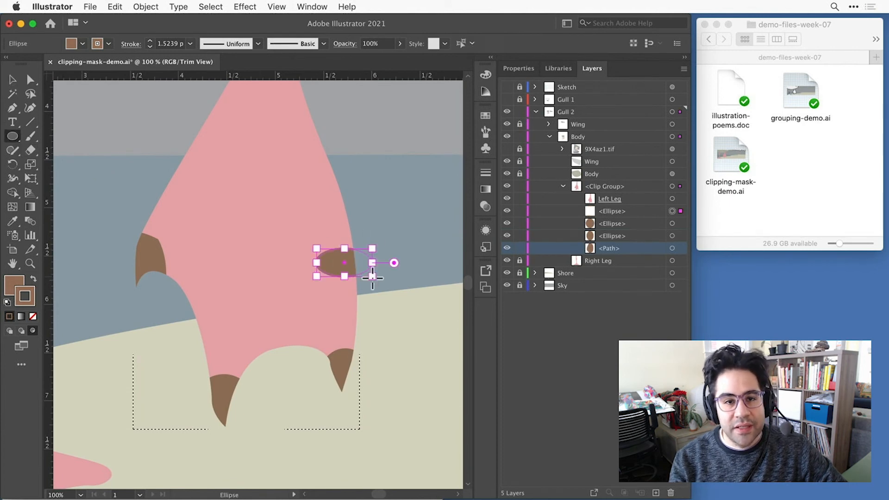
{"action": "left_click", "coordinate": [10, 330]}
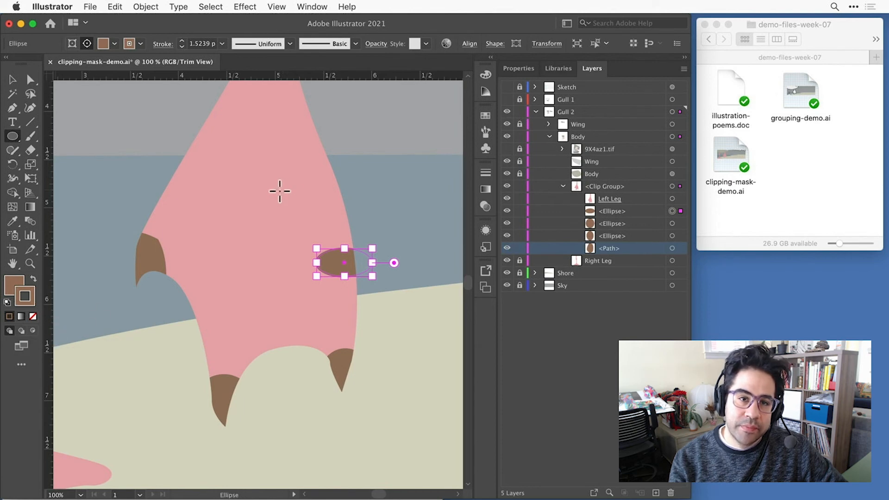
Draw another brown ellipse higher on the leg's right edge, move it into the clip group below Left Leg, and deselect it.
{"action": "left_click_drag", "start_coordinate": [317, 170], "coordinate": [363, 199]}
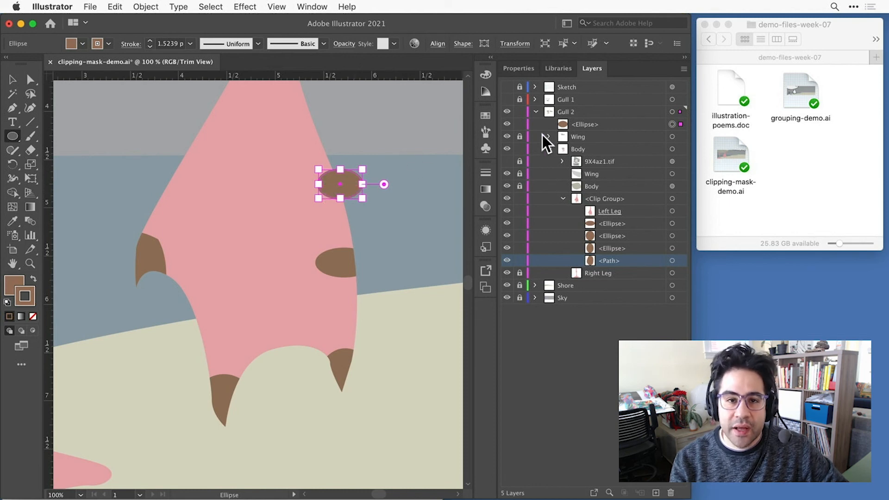
{"action": "left_click_drag", "start_coordinate": [629, 126], "coordinate": [627, 215]}
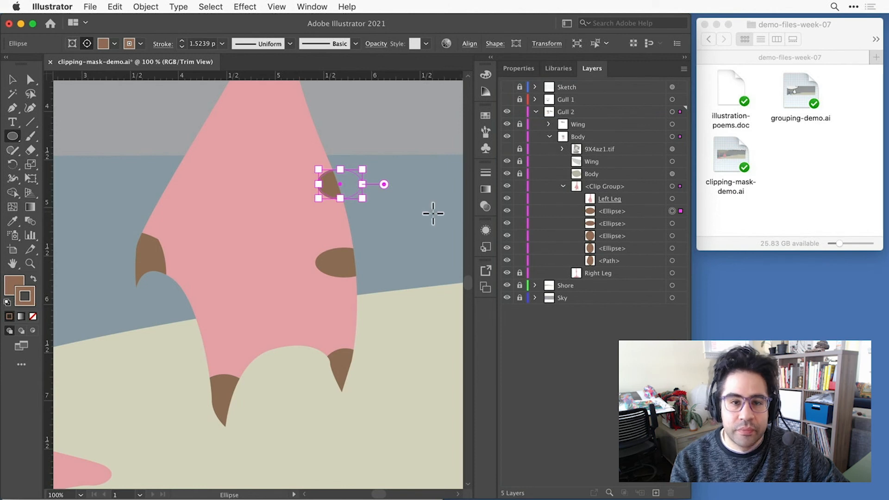
{"action": "left_click", "coordinate": [208, 7]}
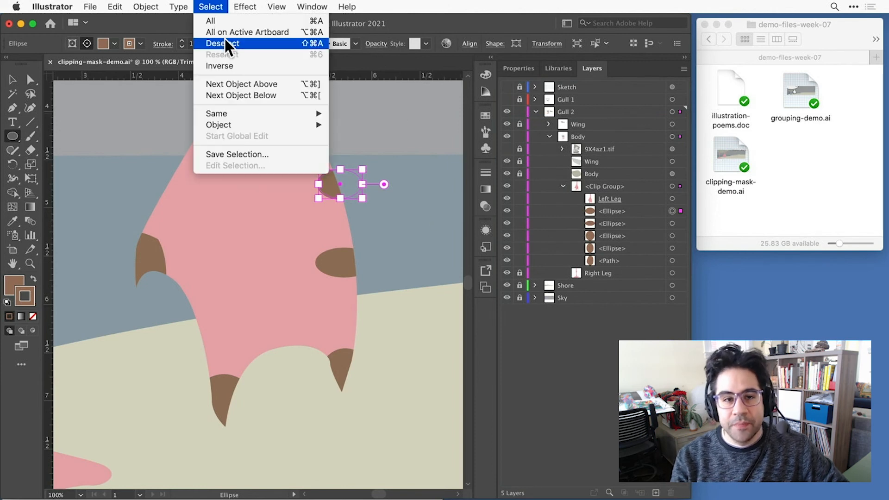
{"action": "left_click", "coordinate": [225, 44]}
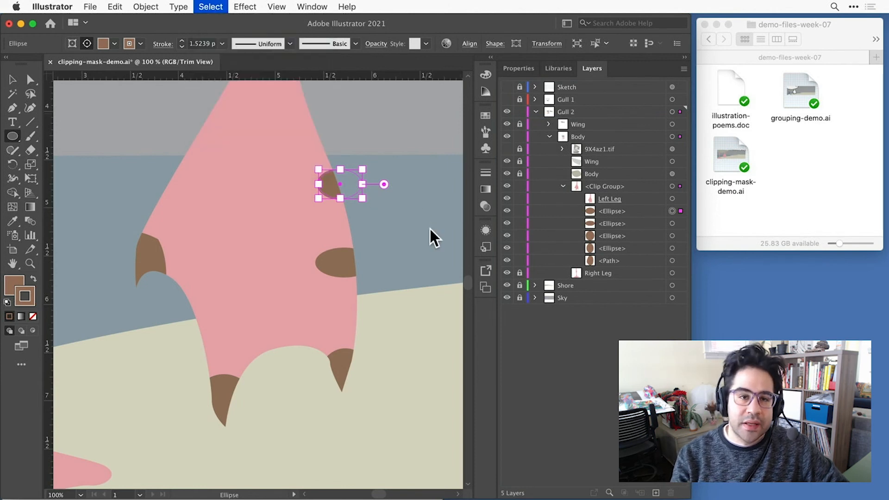
Draw an ellipse across the left edge of Left Leg in Draw Inside mode and fill it with light green ABEFAB.
{"action": "left_click", "coordinate": [672, 199]}
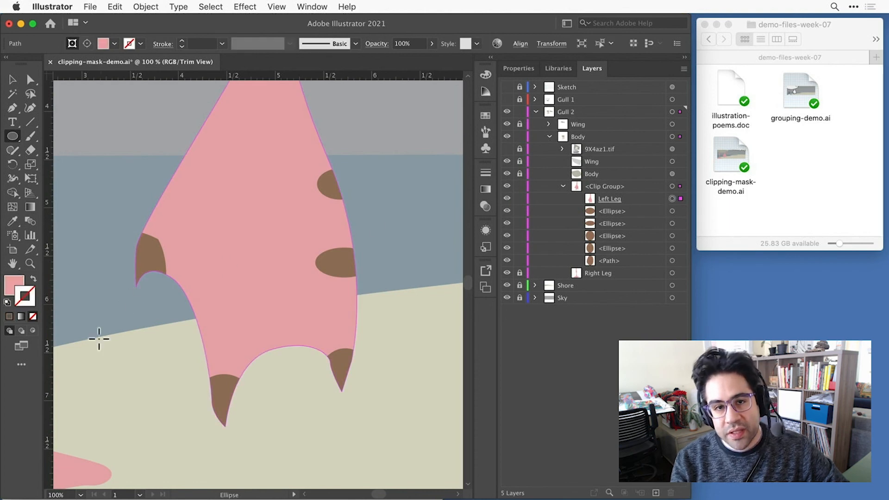
{"action": "left_click", "coordinate": [32, 331]}
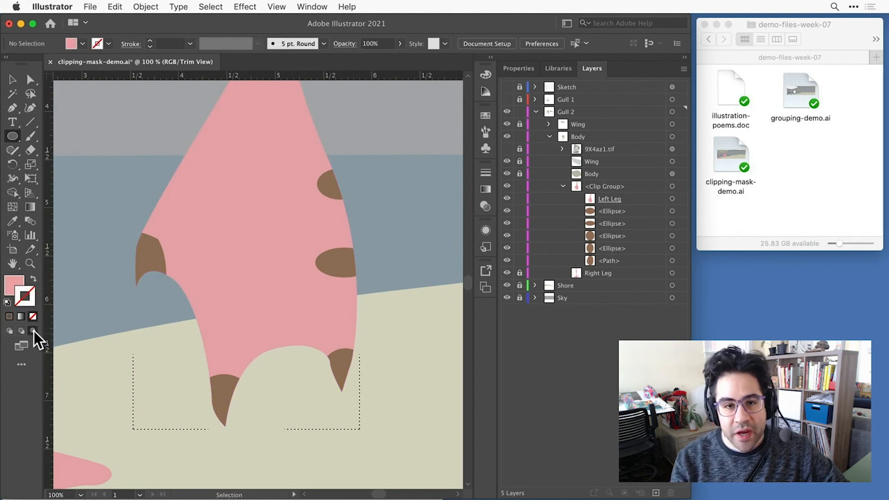
{"action": "left_click_drag", "start_coordinate": [149, 146], "coordinate": [222, 186]}
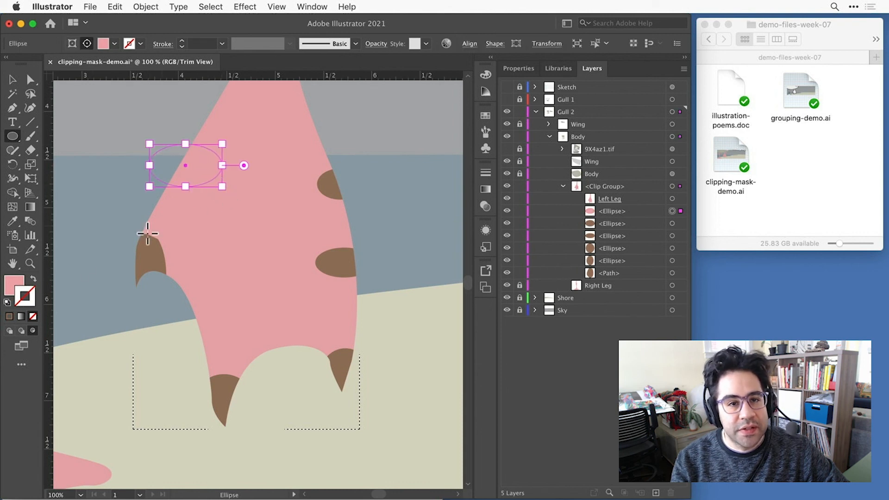
{"action": "double_click", "coordinate": [13, 282]}
{"action": "left_click", "coordinate": [373, 230]}
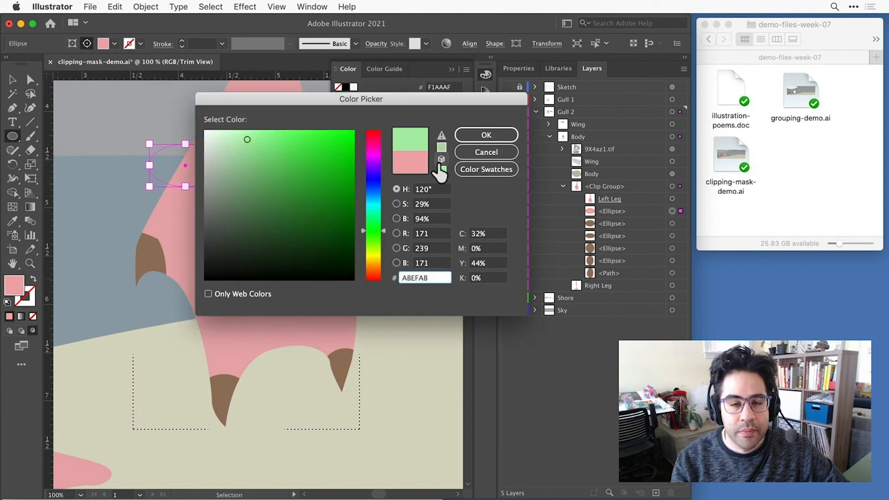
{"action": "left_click", "coordinate": [466, 131]}
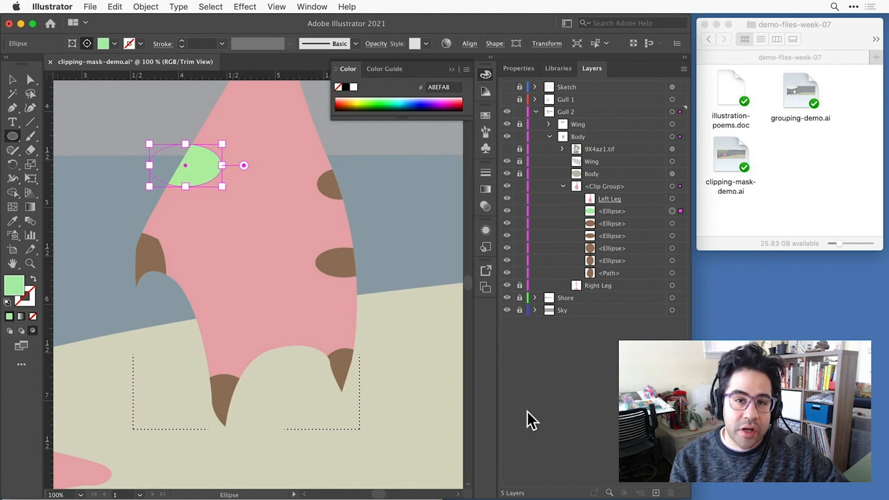
Release the clipping mask on the whole leg clip group and deselect the released shapes.
{"action": "left_click", "coordinate": [671, 186]}
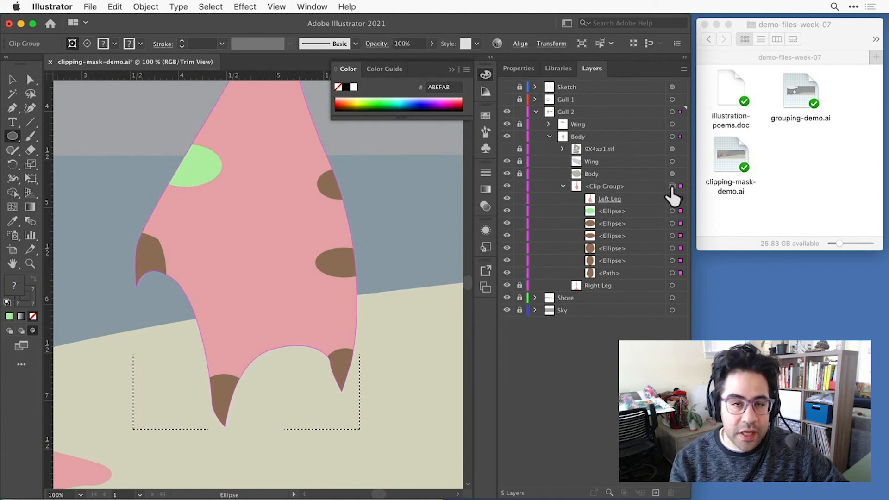
{"action": "left_click", "coordinate": [141, 7]}
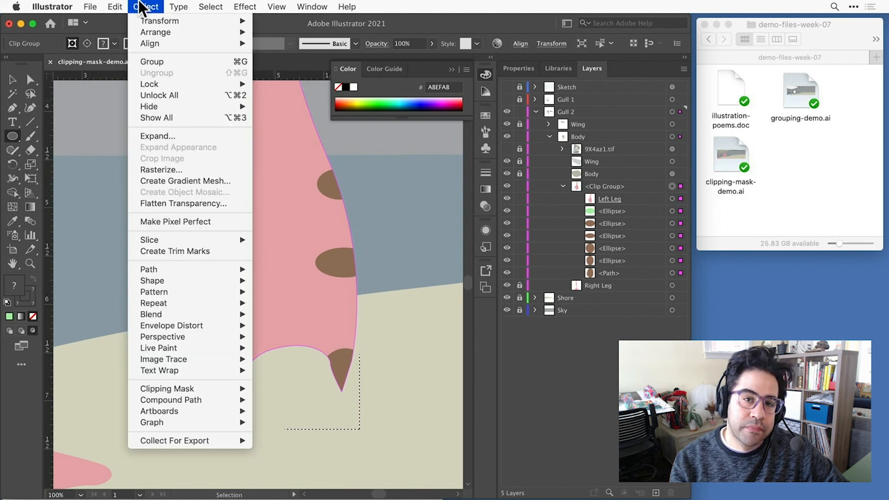
{"action": "mouse_move", "coordinate": [217, 391]}
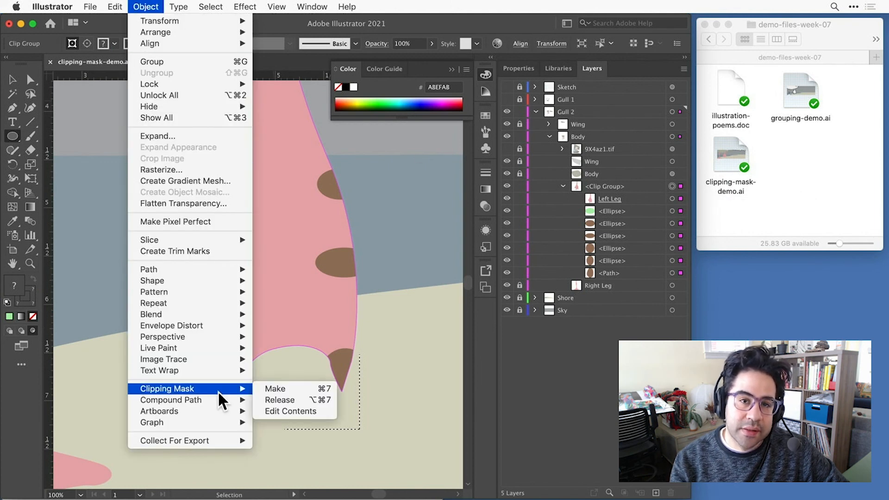
{"action": "left_click", "coordinate": [302, 400]}
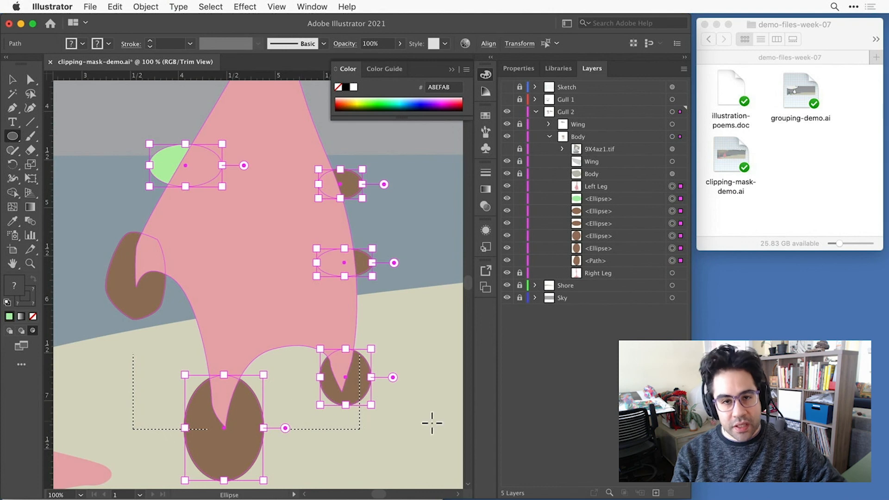
{"action": "left_click", "coordinate": [214, 6]}
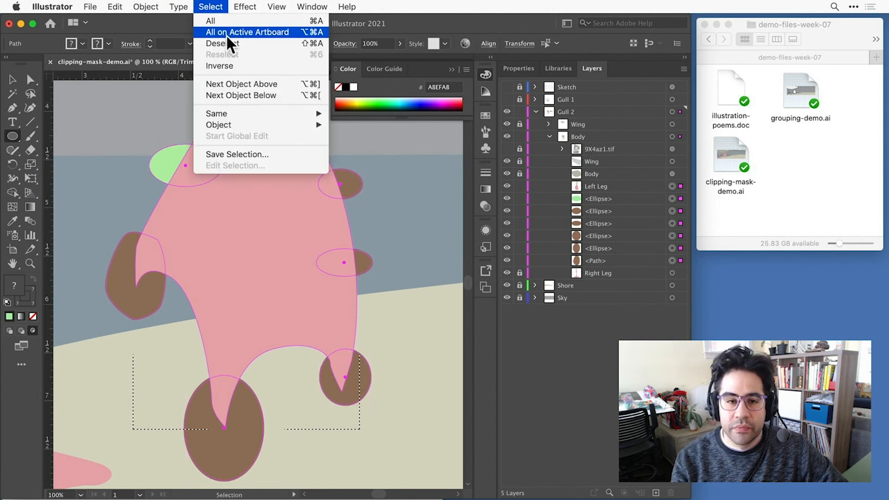
{"action": "left_click", "coordinate": [226, 41]}
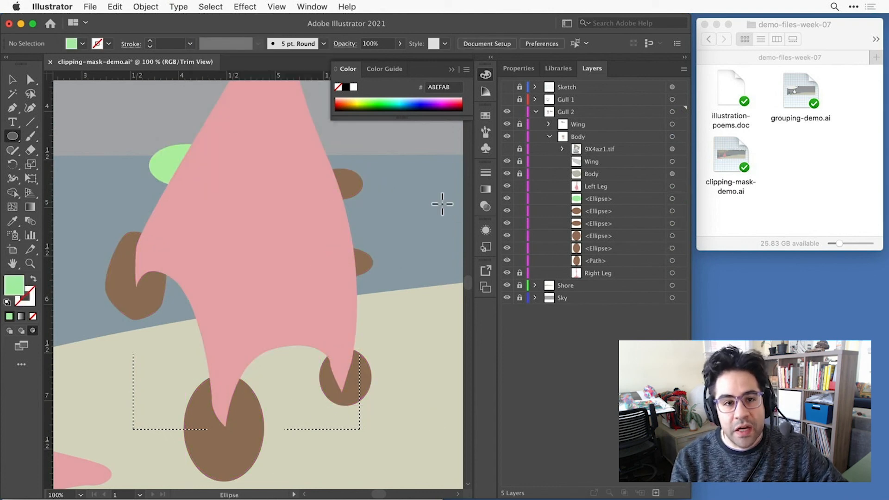